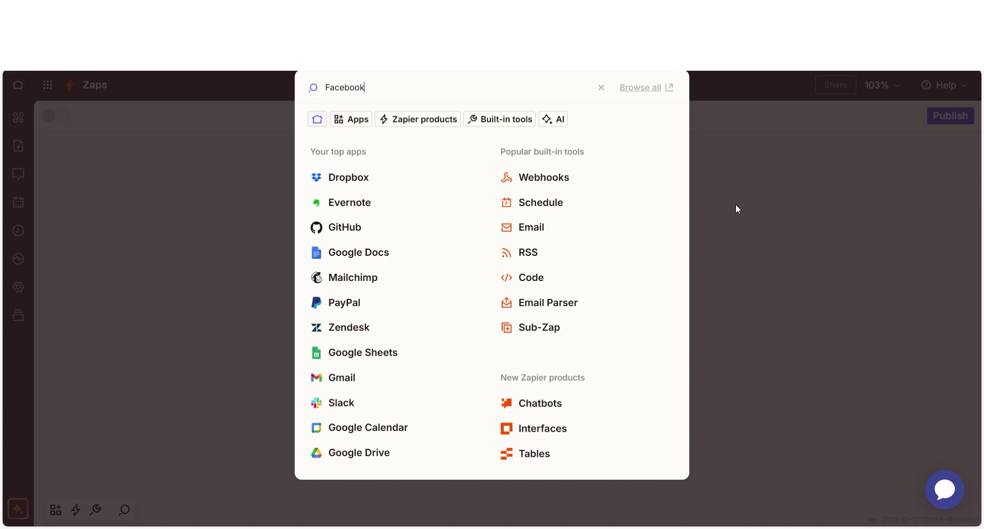
Step: Set Facebook Pages as the trigger app with the New Comment event, and authorize the connected Facebook account
click(552, 132)
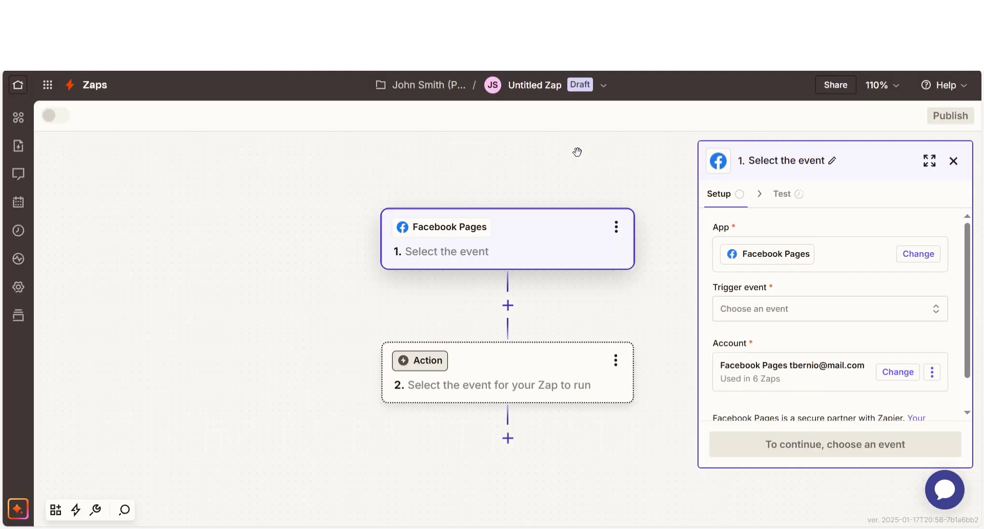
click(801, 321)
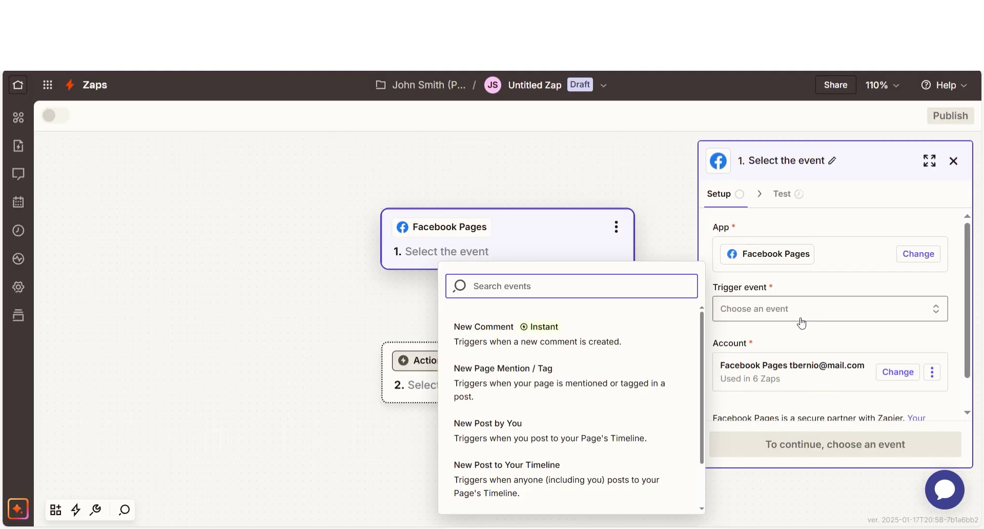
click(617, 334)
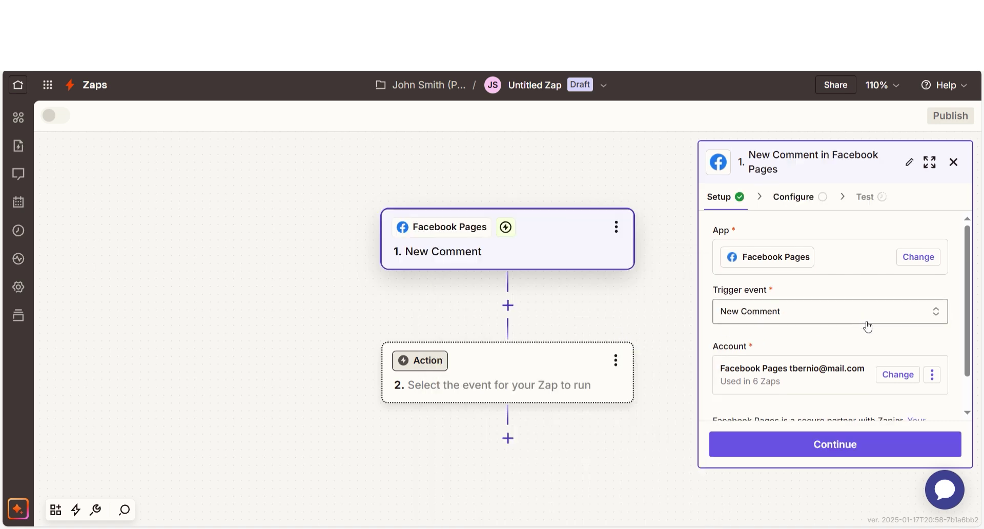
scroll(866, 326, down, 1)
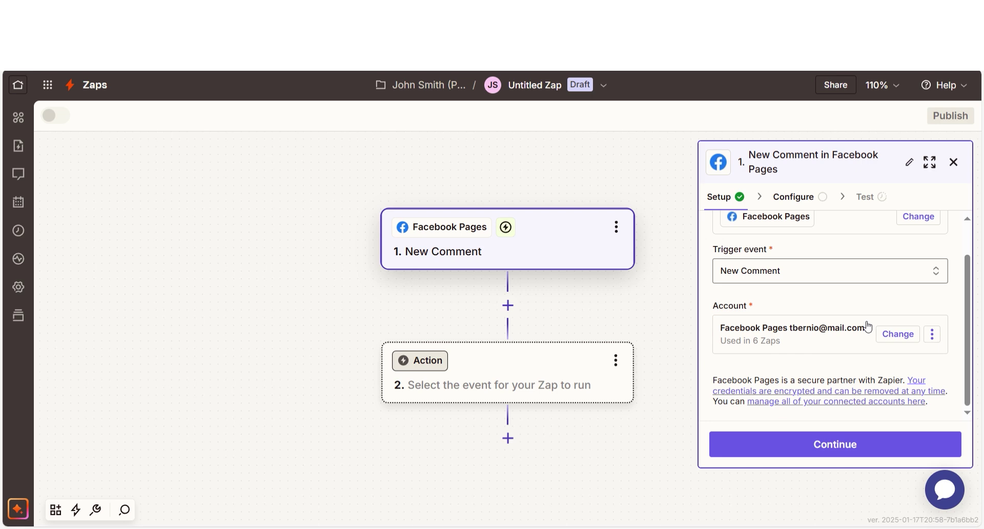
click(867, 326)
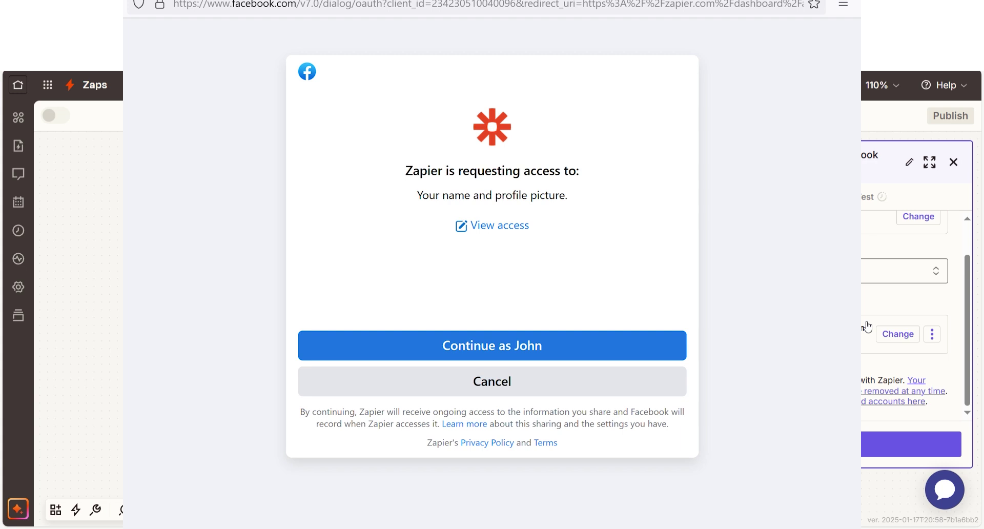
click(572, 357)
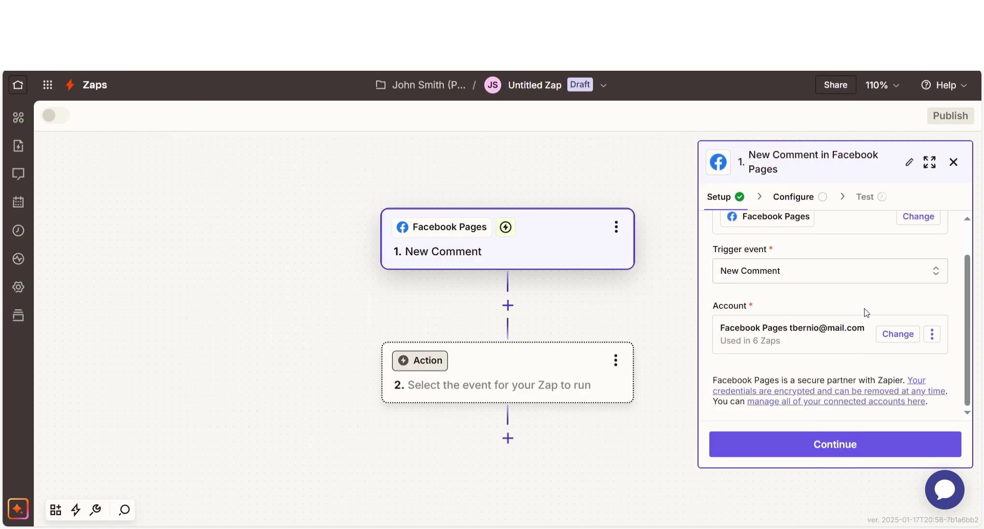
click(855, 443)
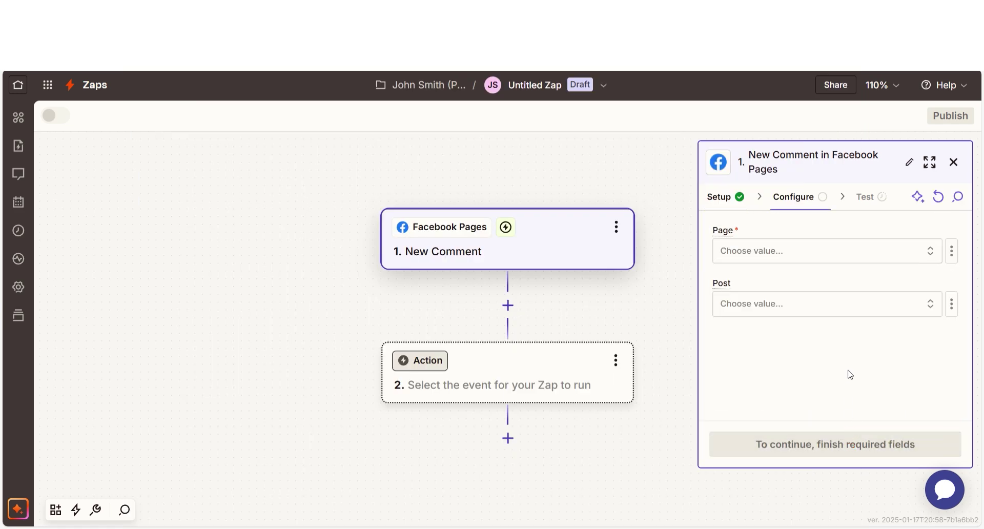
Step: Choose the Facebook page to monitor, test the trigger, and continue with the New Comment C record
click(823, 253)
click(623, 295)
click(809, 452)
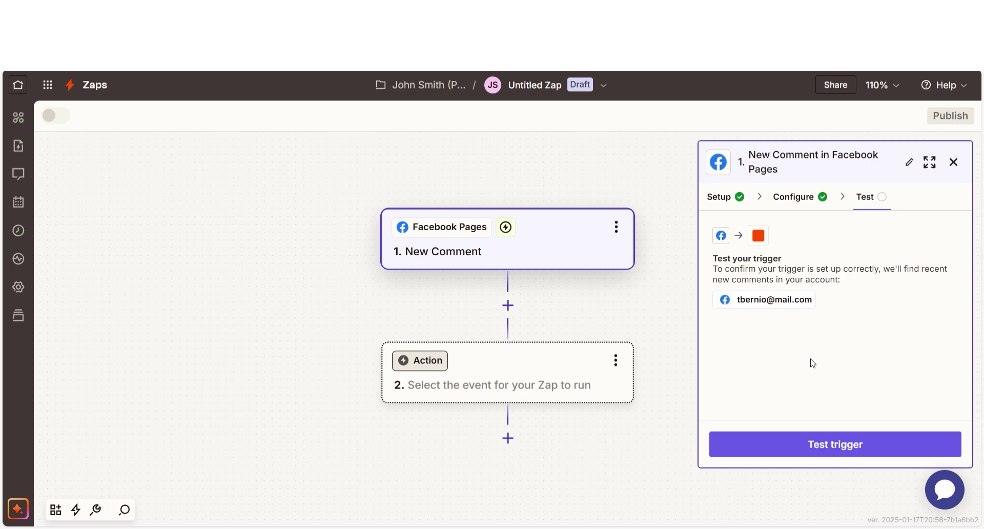
click(818, 444)
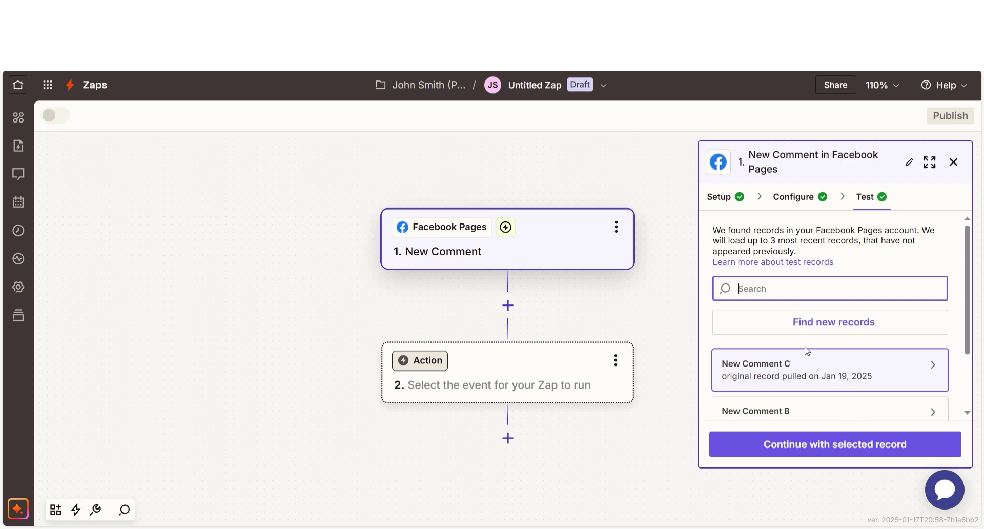
click(826, 444)
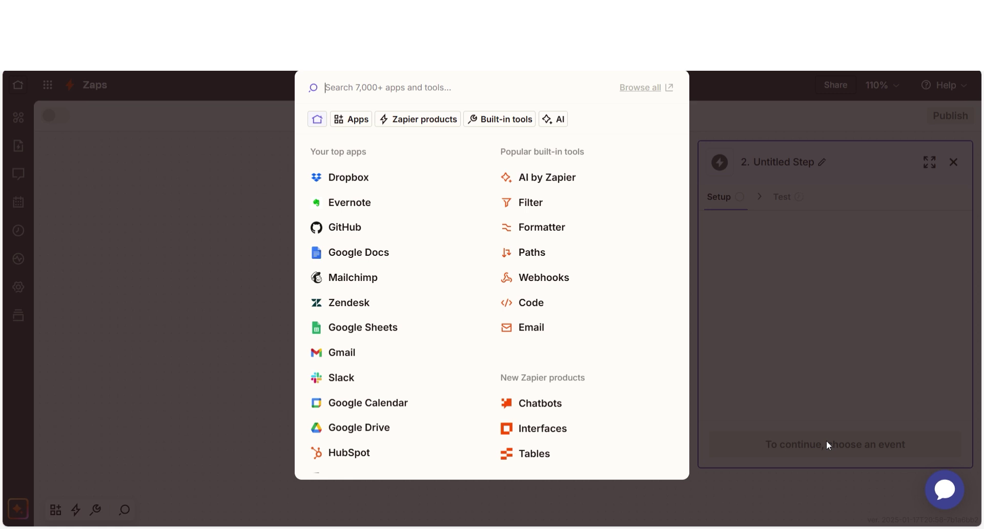
Step: Set up the second step as Webhooks by Zapier with the GET action event
text(webhooks)
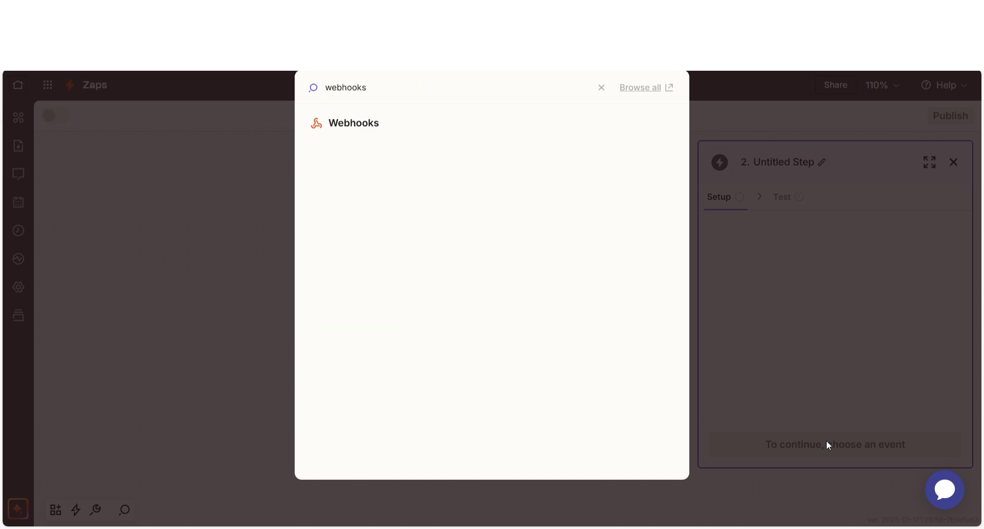
click(397, 124)
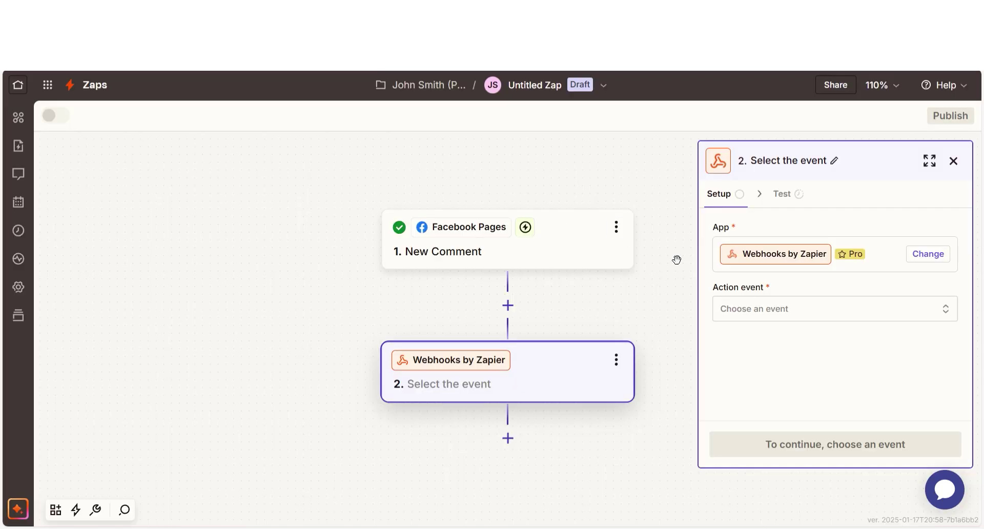
click(775, 311)
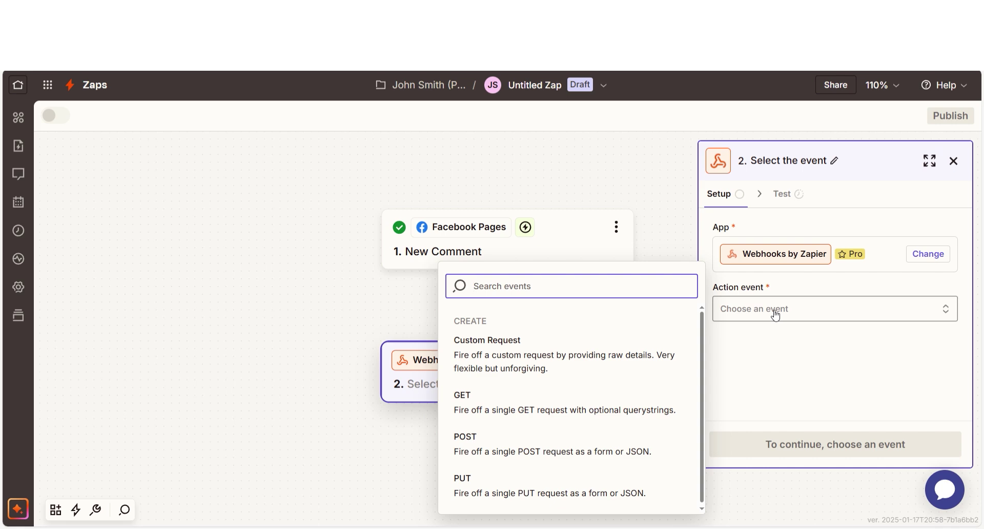
click(652, 409)
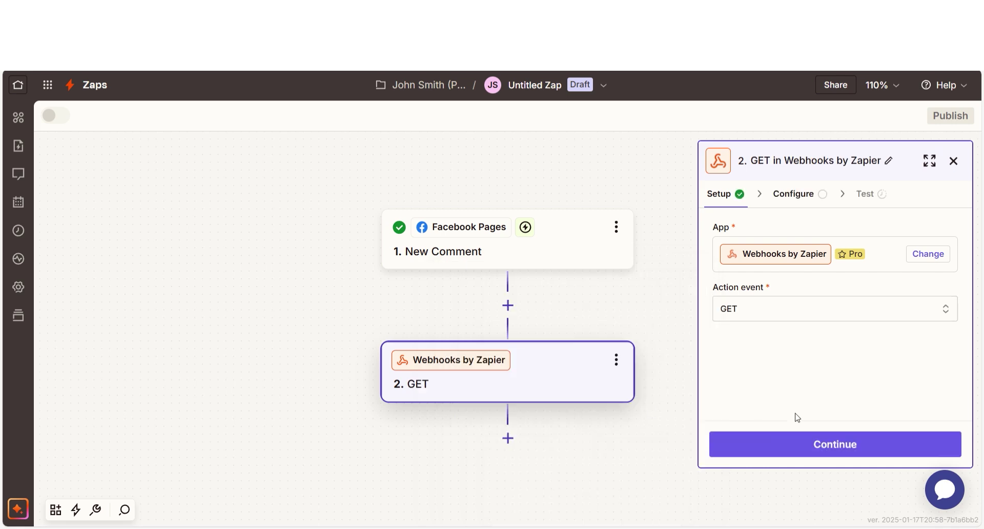
click(809, 444)
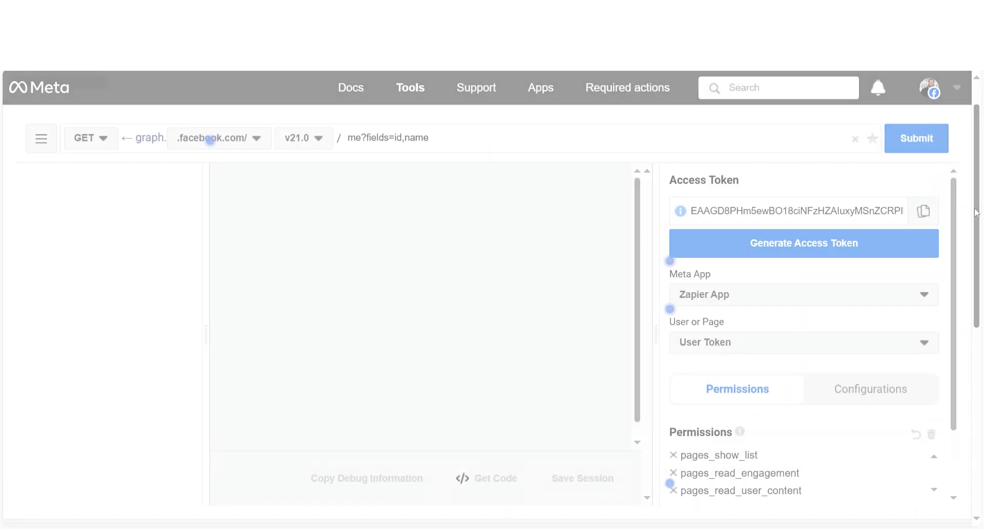
Step: In Meta's Graph API tool, select the pages_read_engagement and pages_read_user_content permissions and submit the GET request
scroll(957, 237, down, 2)
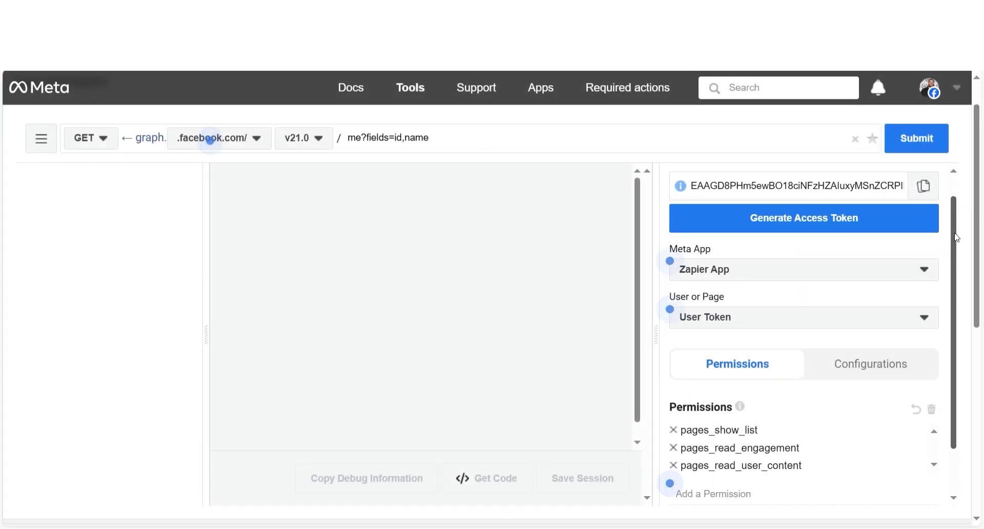
scroll(957, 237, down, 3)
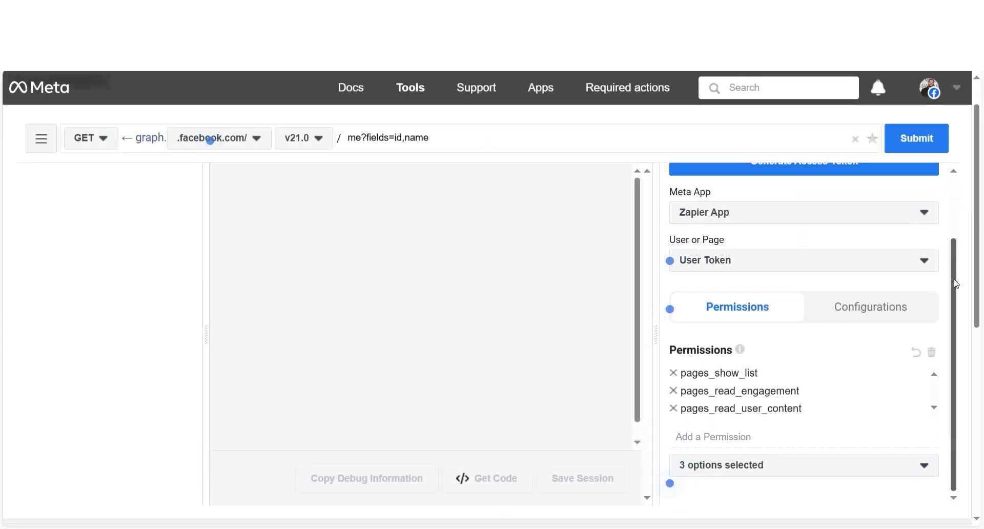
click(857, 467)
click(834, 413)
scroll(837, 412, down, 8)
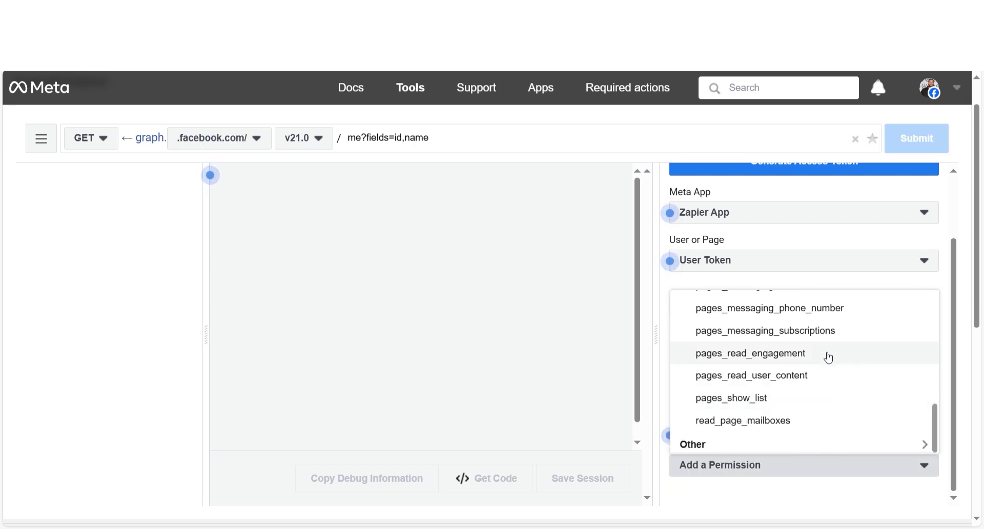
click(829, 357)
click(826, 375)
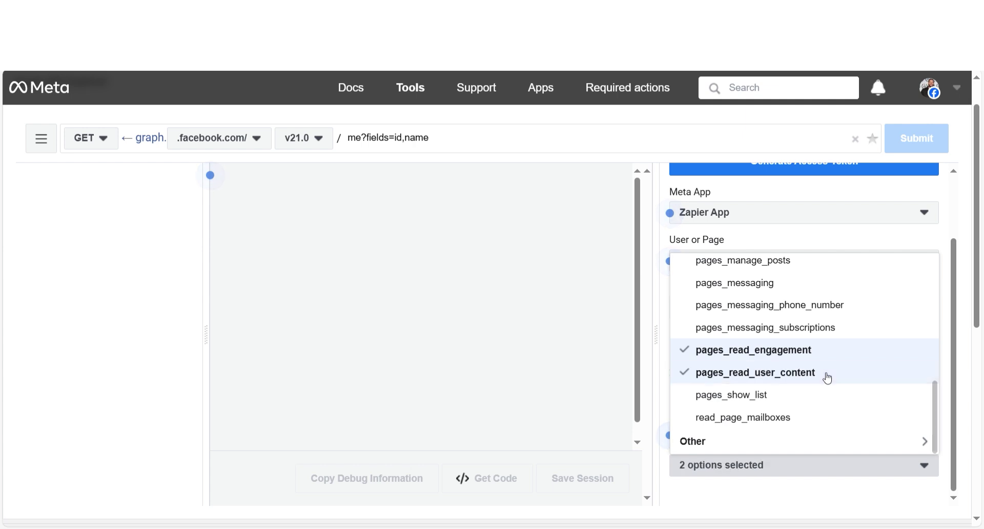
click(926, 489)
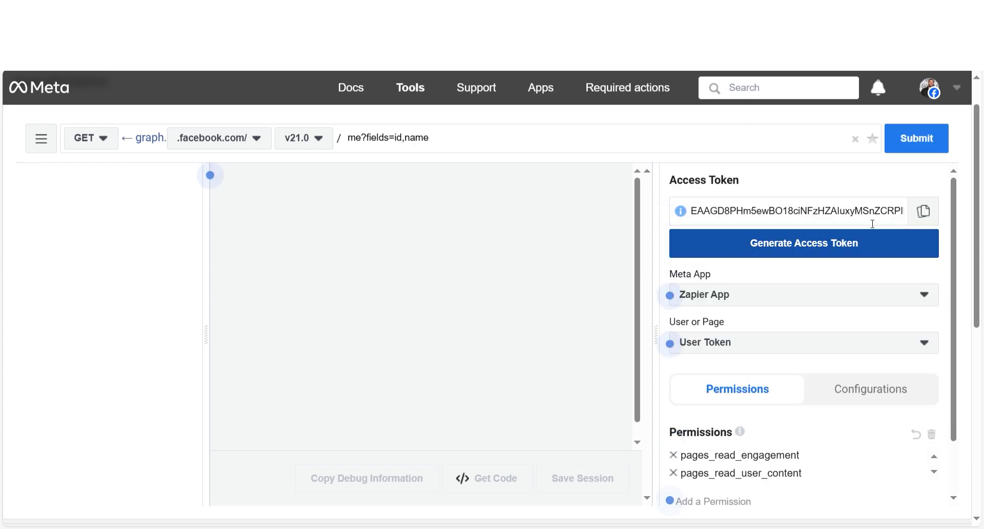
click(922, 147)
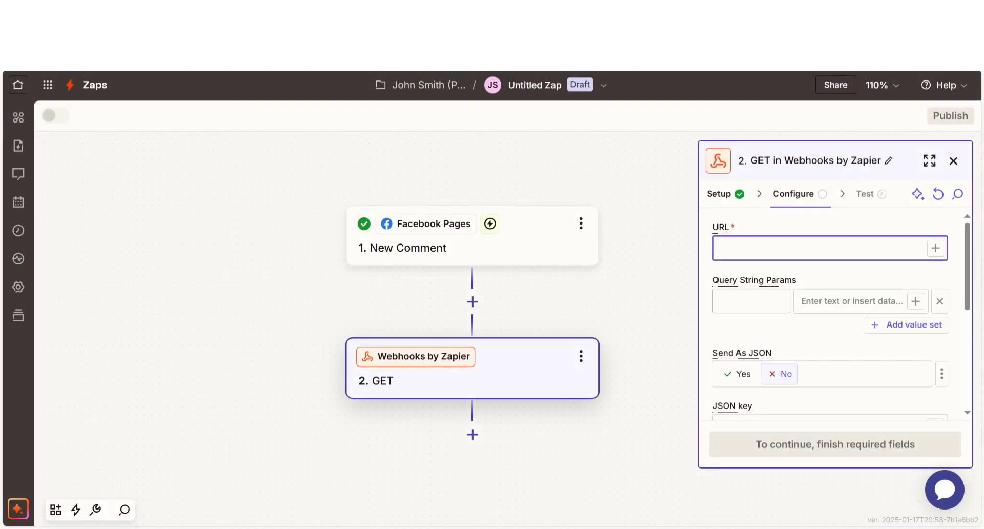
Step: Back in Zapier, paste the copied request URL into the webhook's GET step and test the step
key(ctrl+v)
click(895, 443)
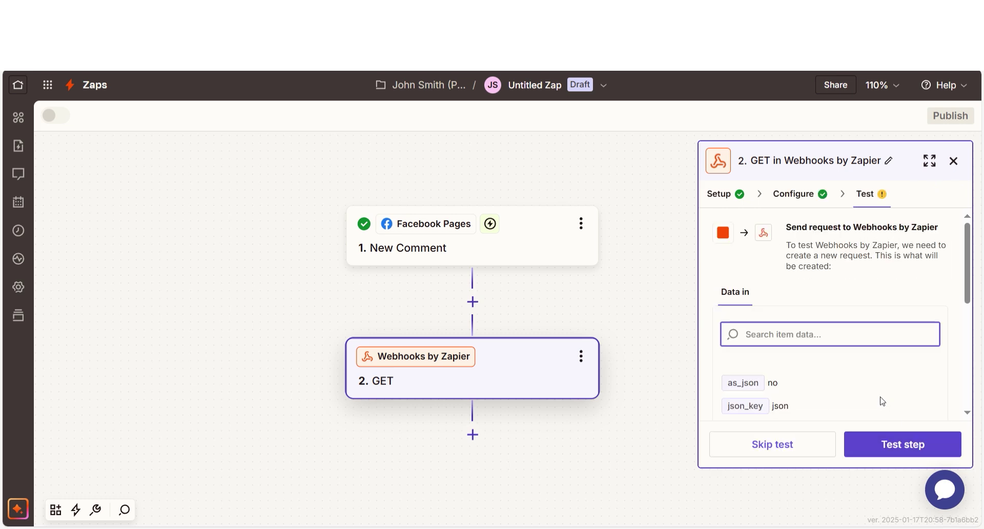
click(897, 446)
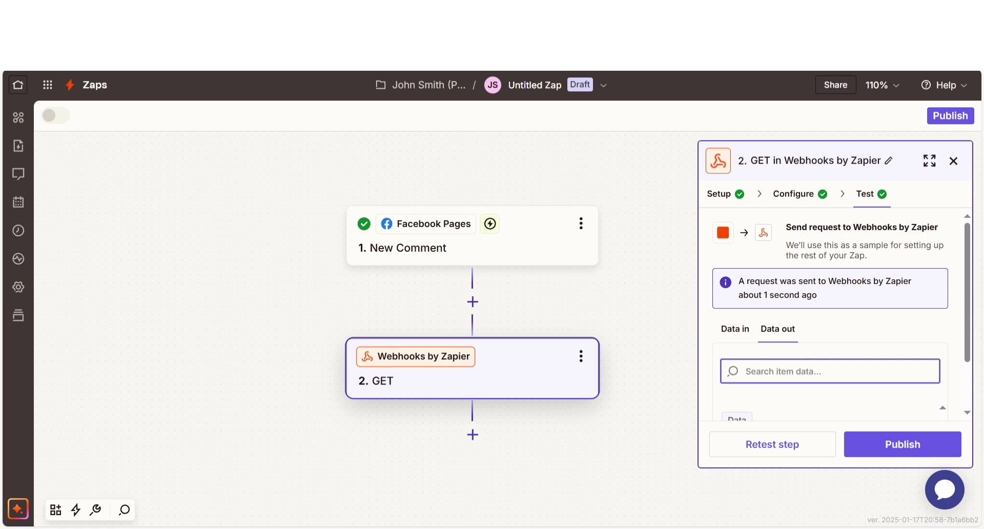
Step: Add a third step using Digest by Zapier with the Append Entry and Schedule Digest event
click(474, 437)
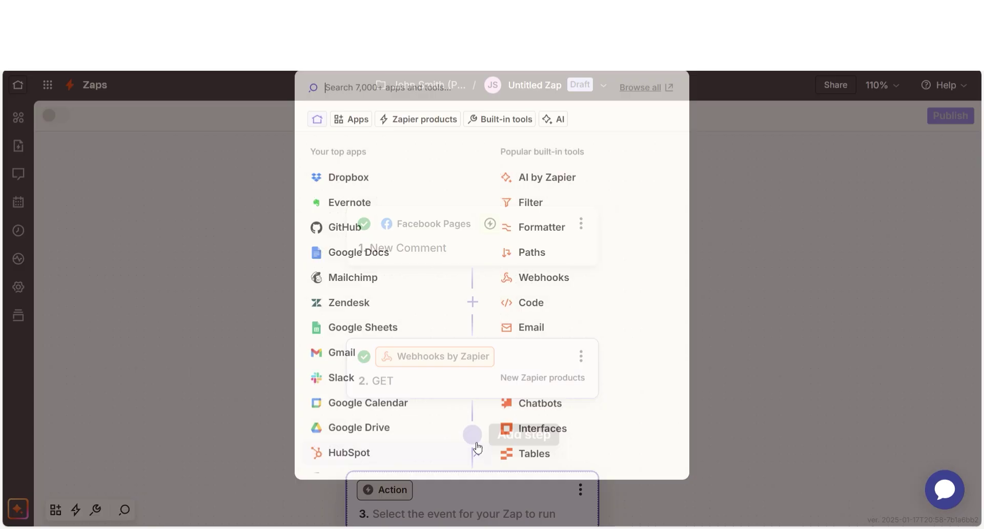
text(digest)
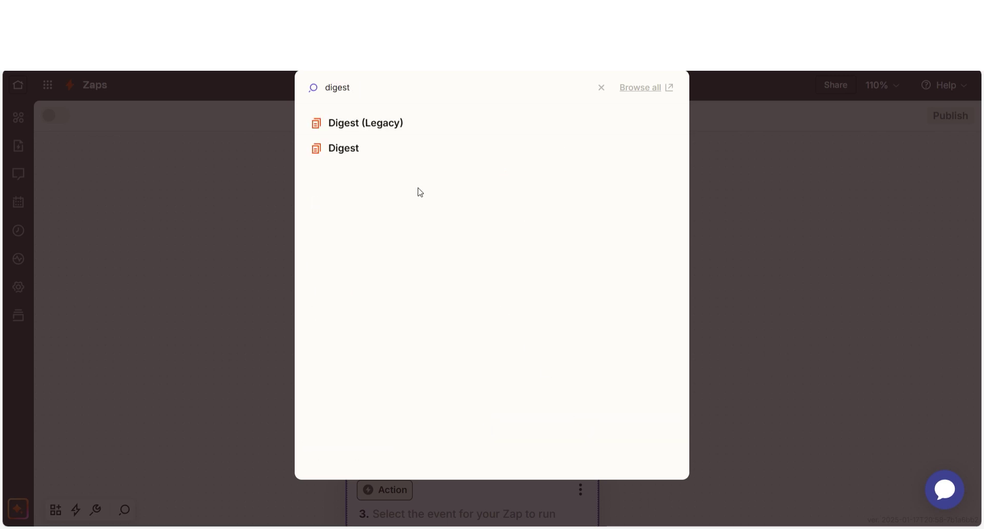
click(392, 151)
click(776, 318)
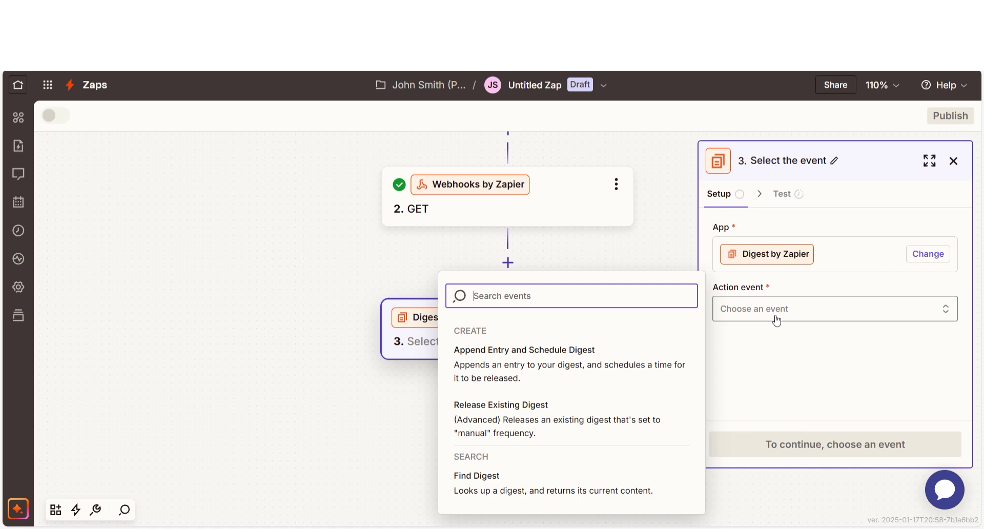
click(645, 357)
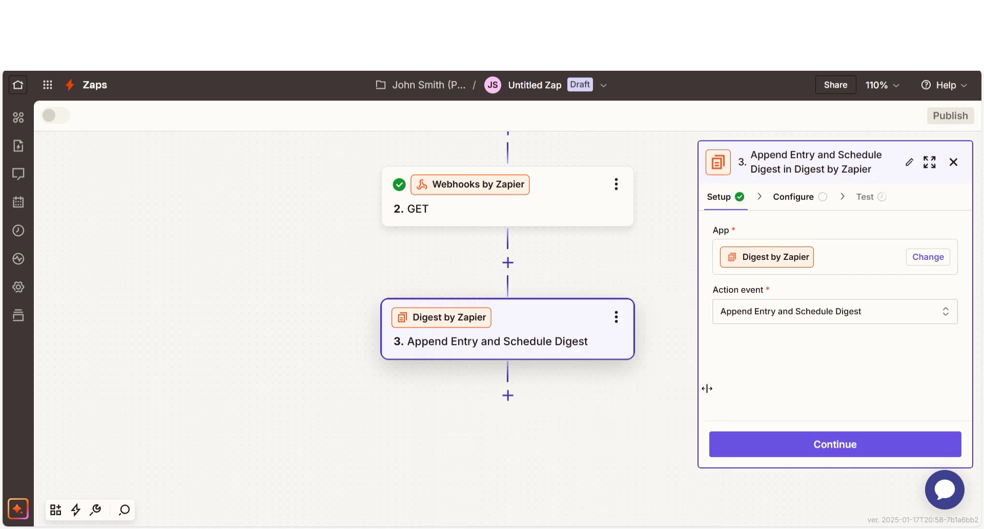
click(798, 441)
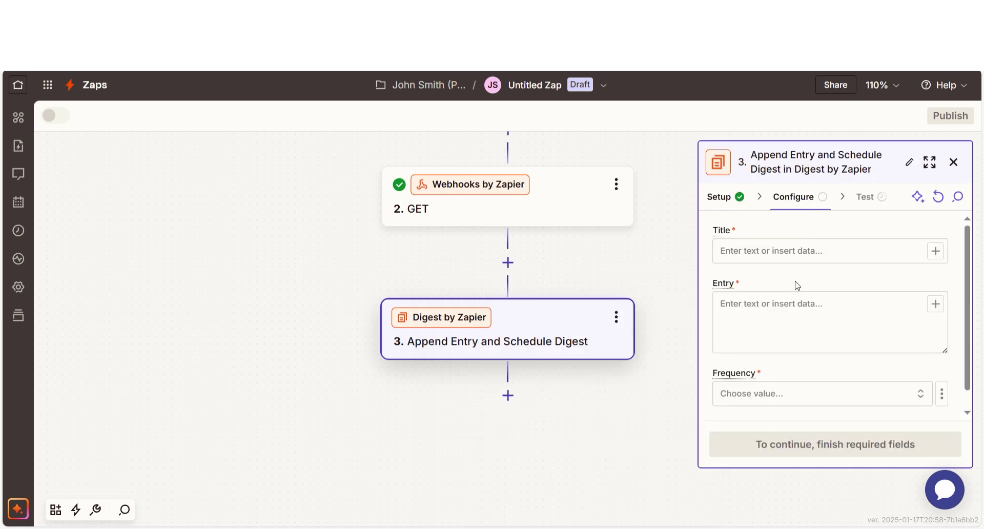
Step: Map the digest's title to the trigger's Post Title and fill its entry with data from an earlier step
click(807, 255)
click(575, 376)
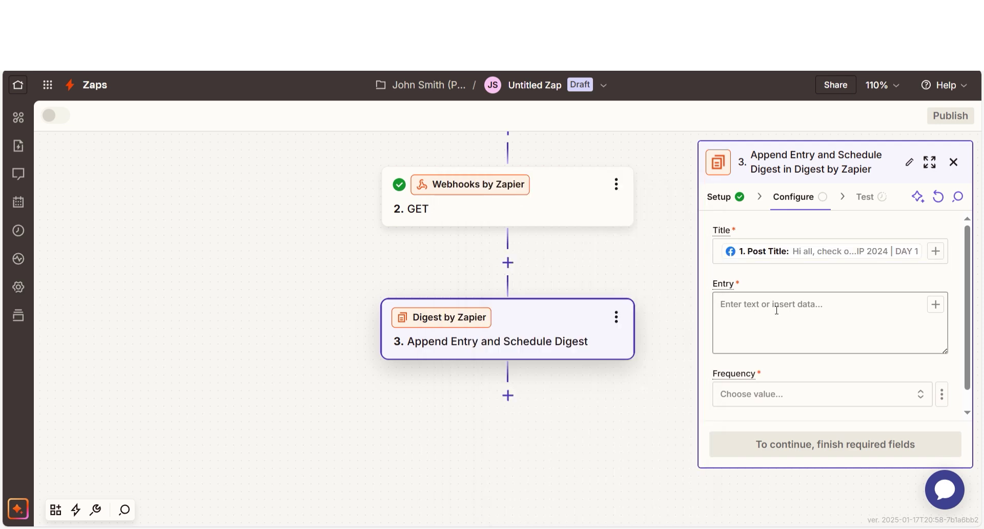
click(918, 305)
click(610, 439)
Step: Schedule the digest with a Daily frequency at midnight and test the step
click(492, 468)
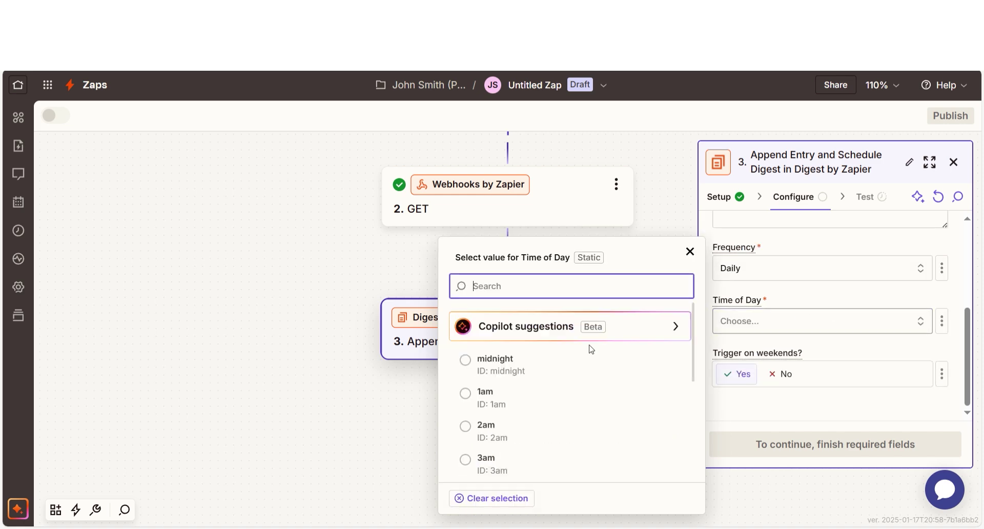
click(518, 374)
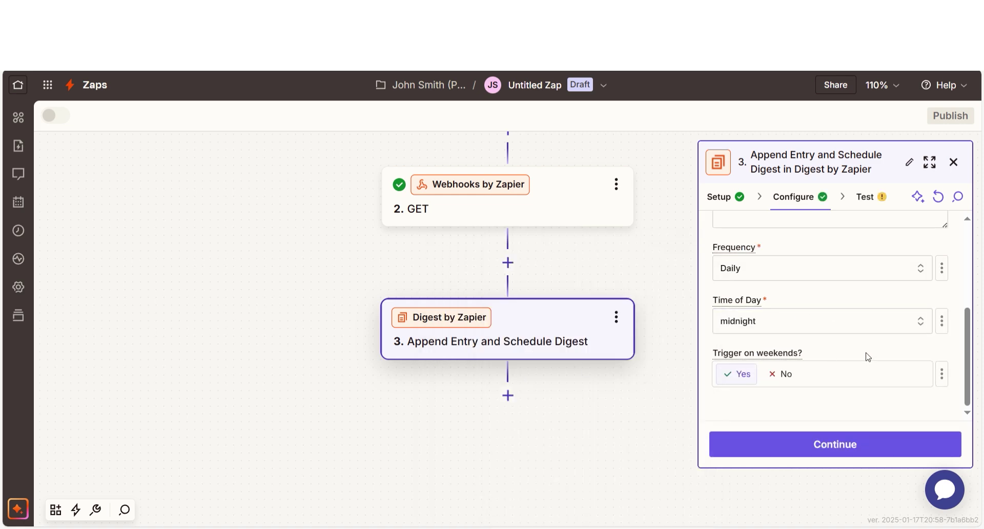
click(856, 450)
click(889, 449)
Step: Add a fourth step after the digest using ChatGPT with the Analyze Text Sentiment event
click(508, 332)
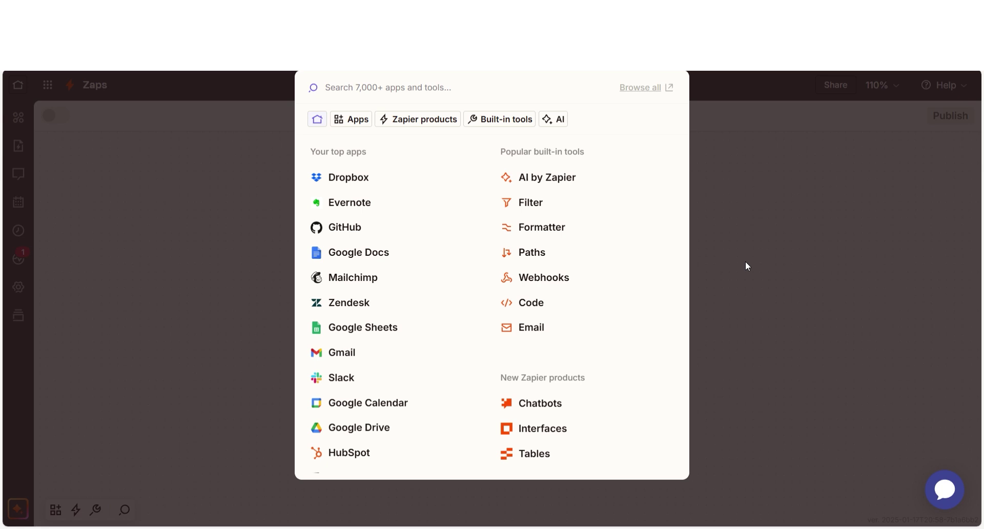
text(ChatGPT)
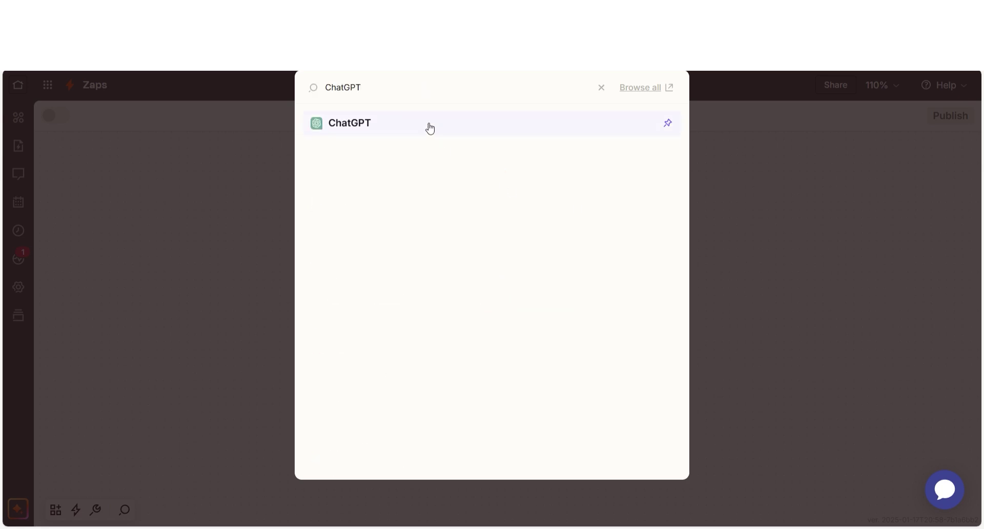
click(429, 128)
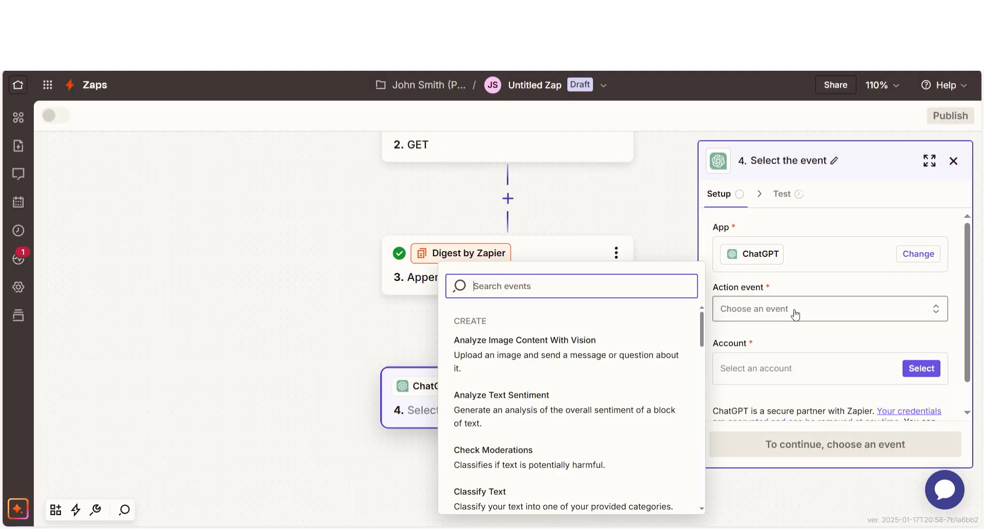
click(637, 408)
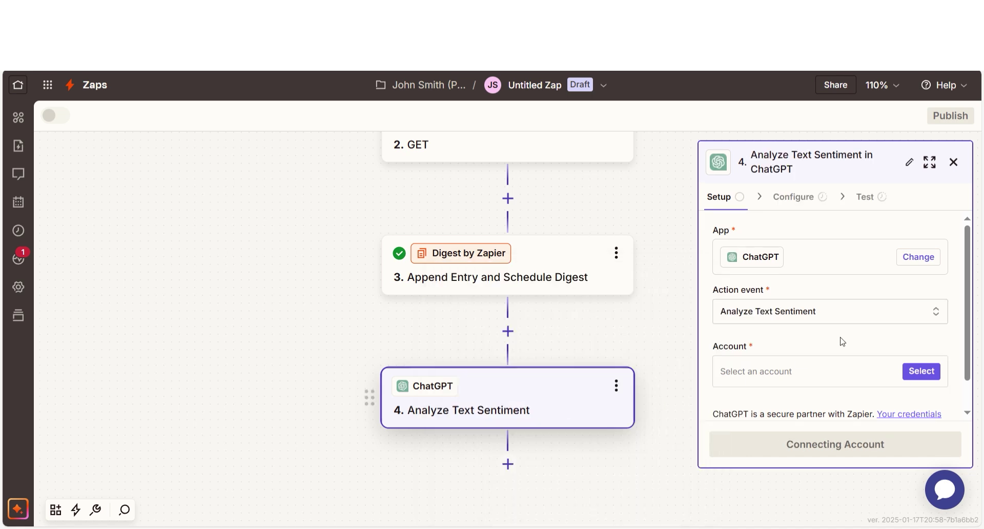
Step: Generate a new secret key on the OpenAI platform and connect the ChatGPT account to the step with an API key
click(912, 370)
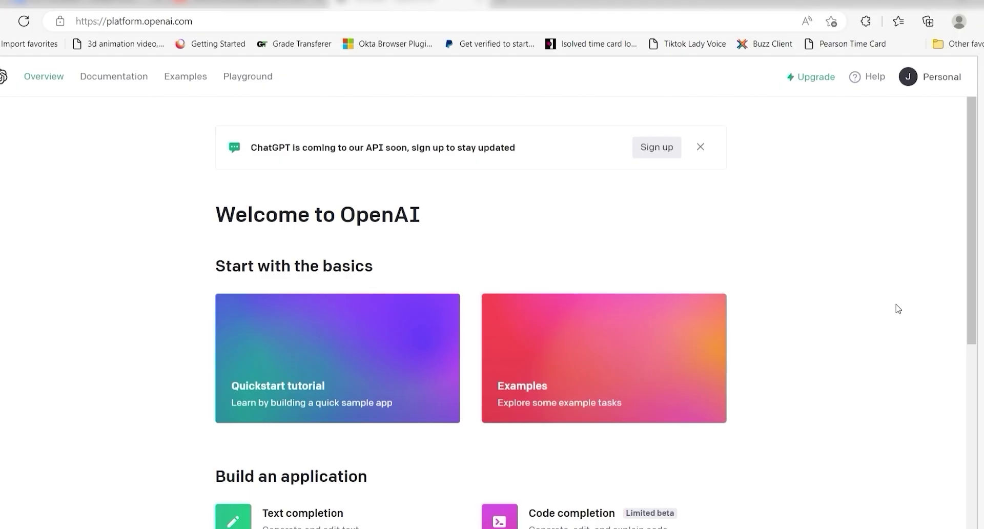
click(941, 78)
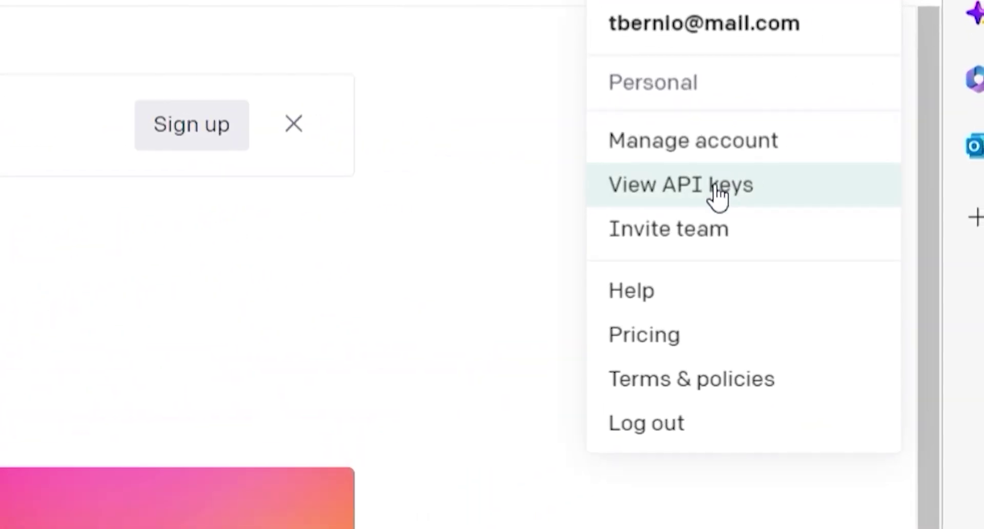
click(827, 175)
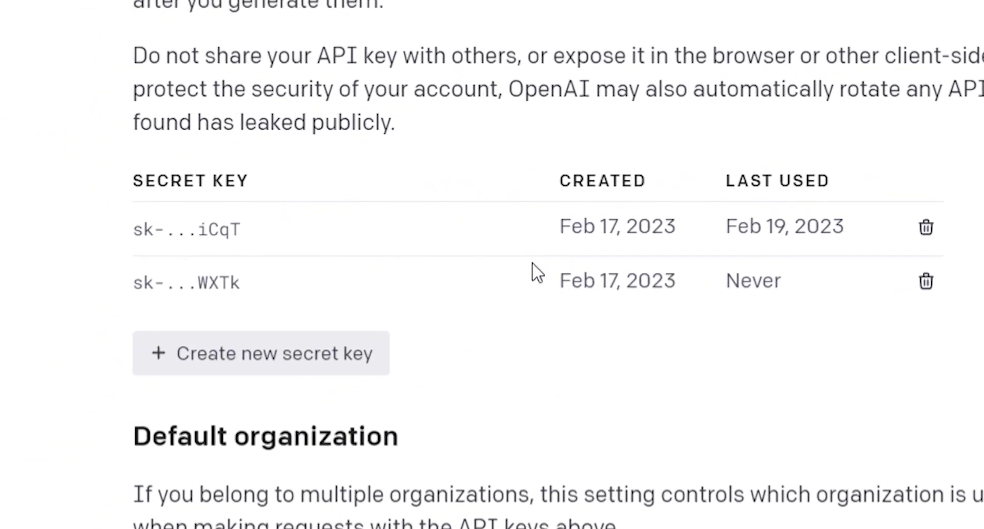
click(292, 351)
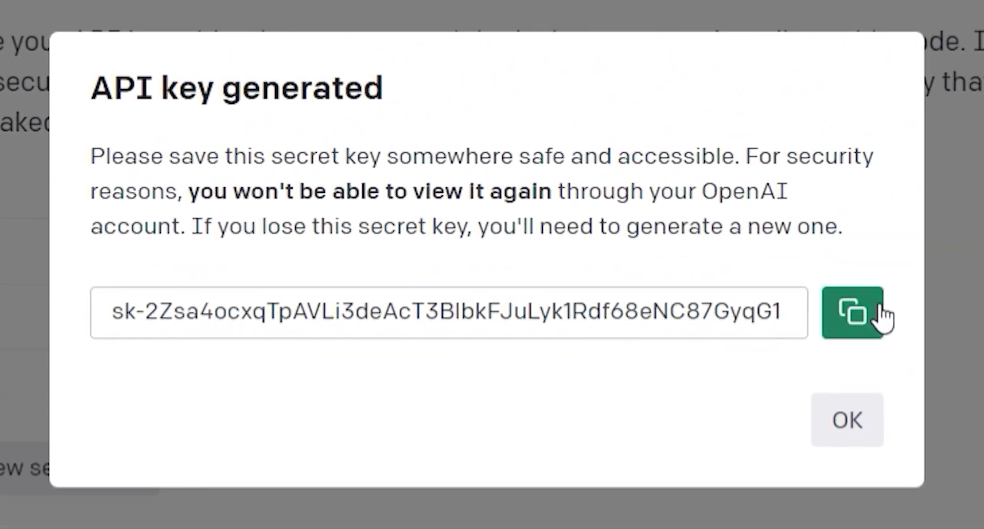
click(881, 315)
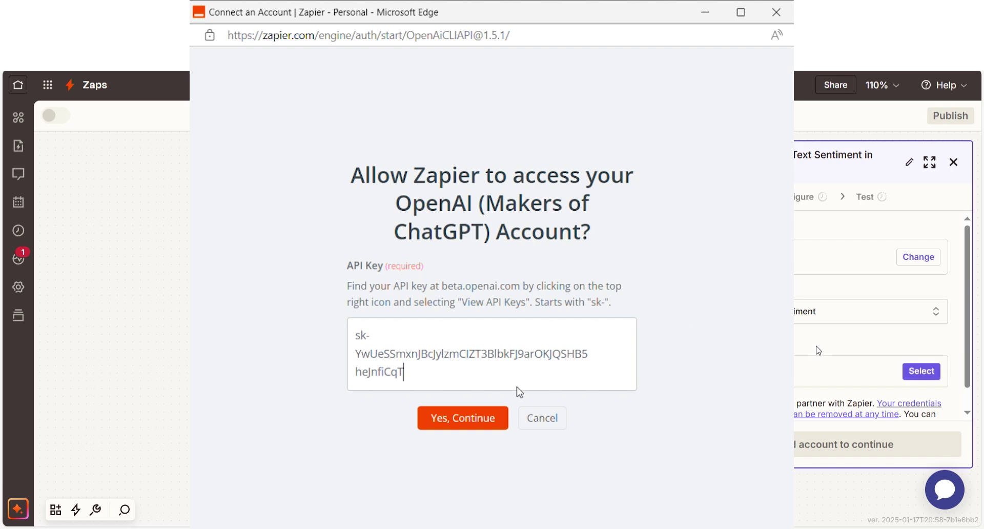
click(479, 415)
click(830, 444)
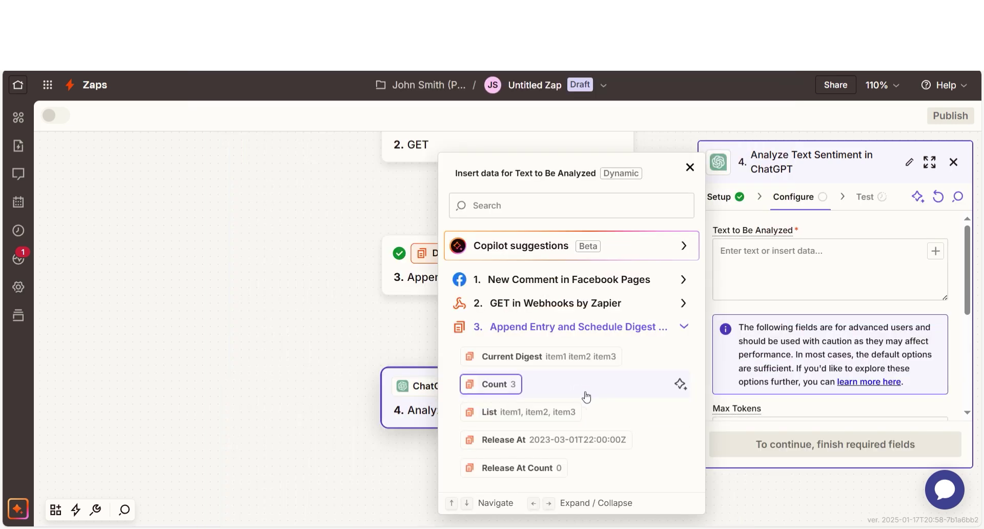
Step: Map the Text to Be Analyzed to the digest step's Current Digest and test the ChatGPT step
click(569, 365)
scroll(830, 307, down, 5)
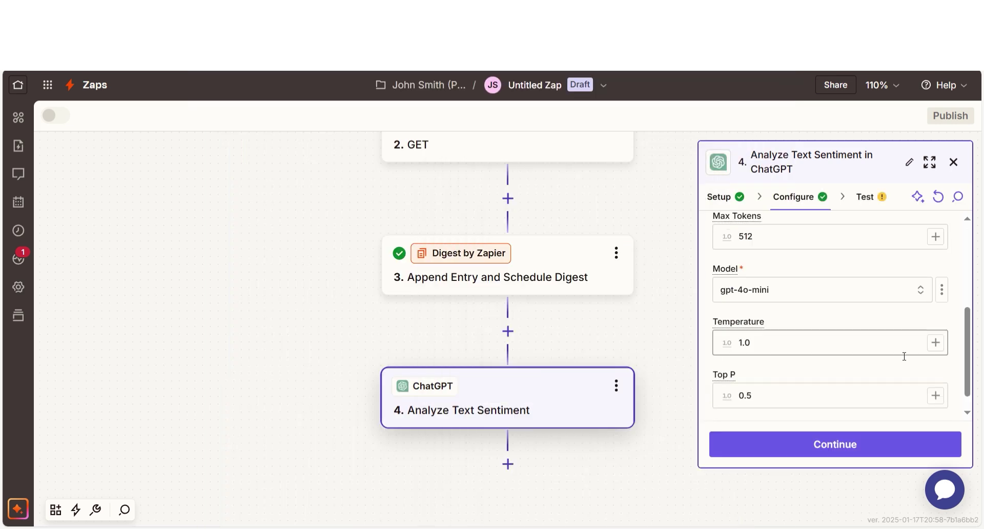
click(865, 446)
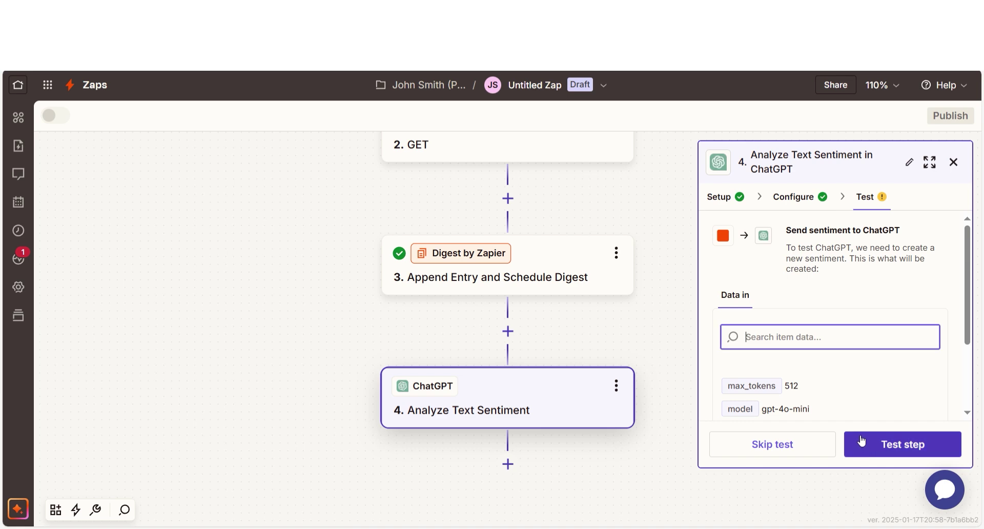
click(862, 444)
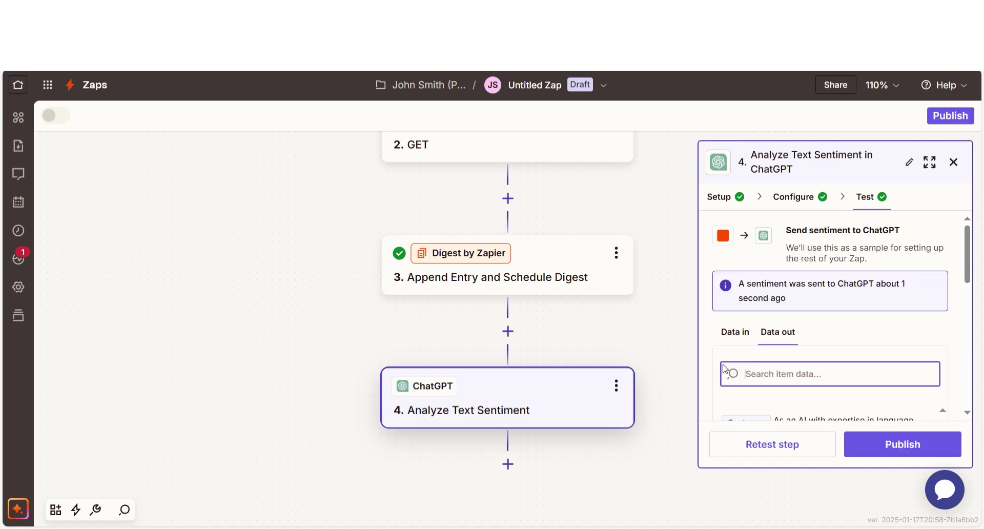
Step: Add a fifth step after ChatGPT using Google Docs with the Create Document From Text event
click(509, 464)
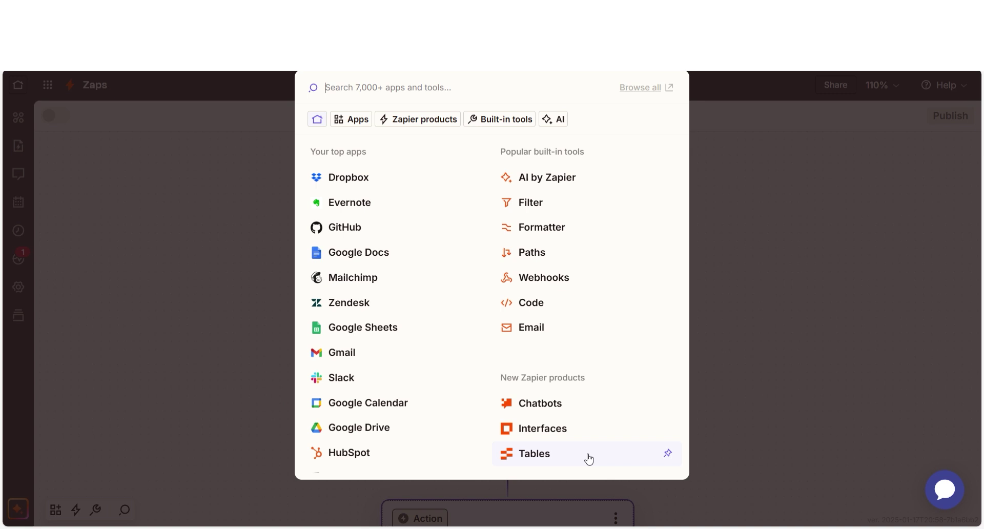
text(google docs)
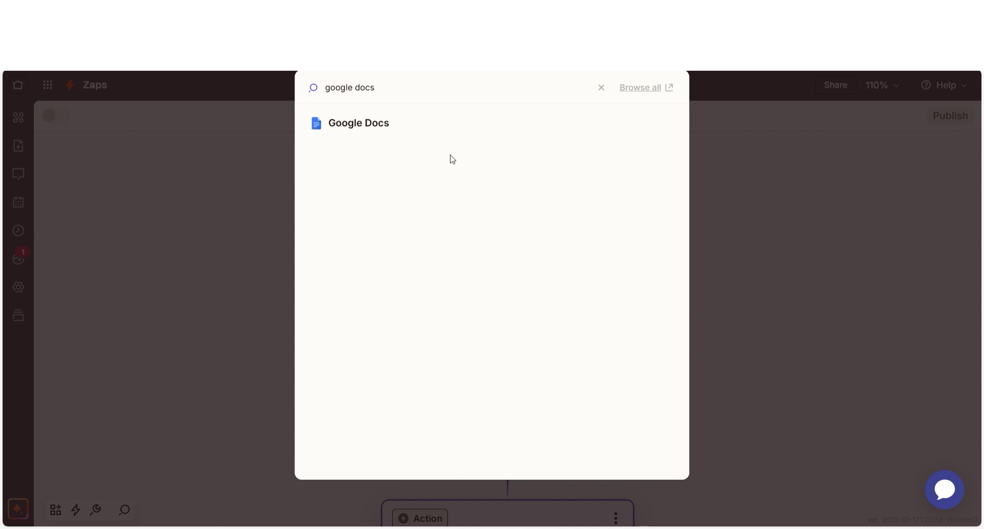
click(435, 127)
click(768, 307)
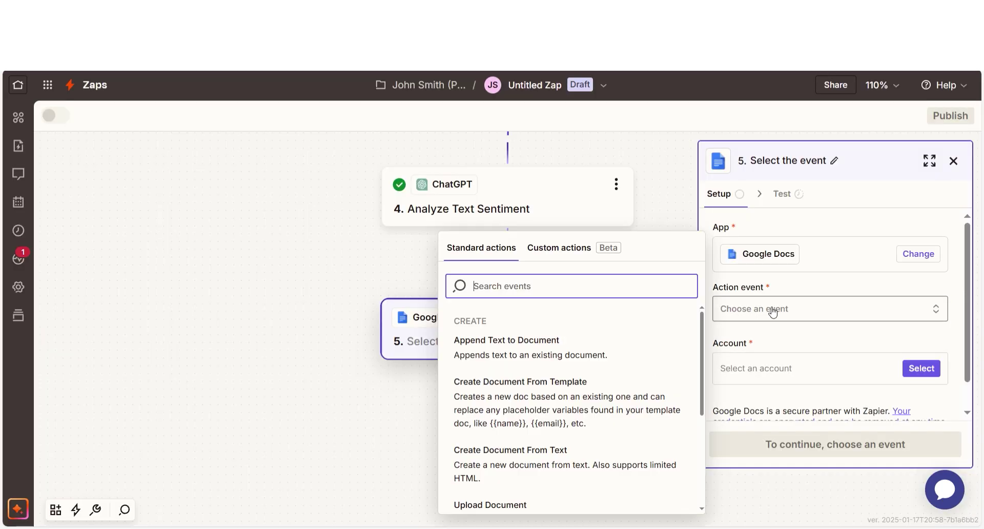
click(614, 467)
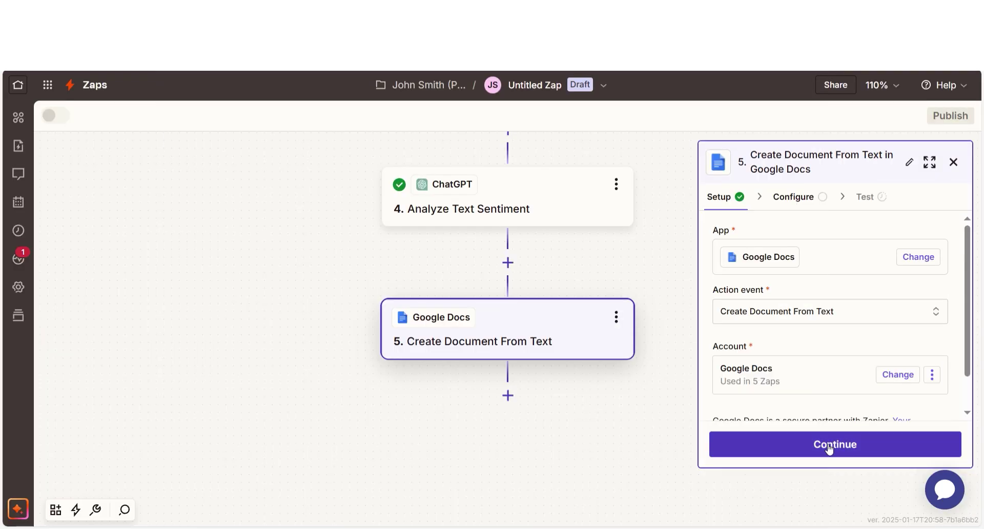
click(830, 445)
Step: Map the document name to the trigger's Post Title and its content to ChatGPT's Analysis, and test the step
click(936, 251)
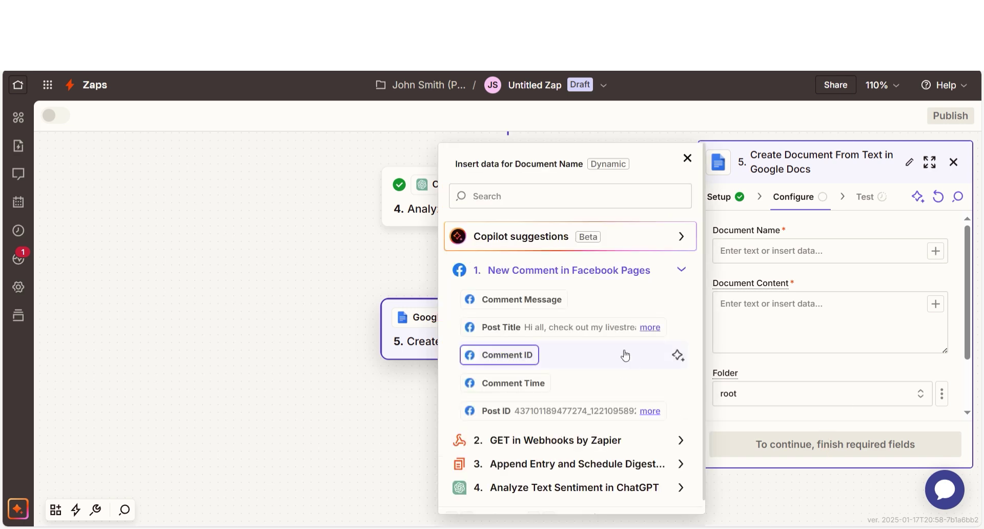
click(512, 327)
click(855, 302)
click(588, 372)
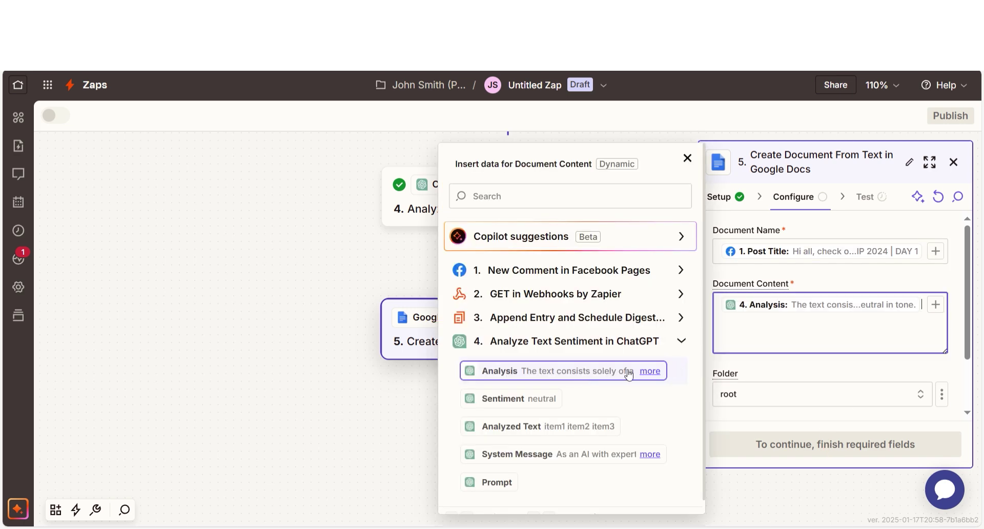
click(794, 365)
click(835, 445)
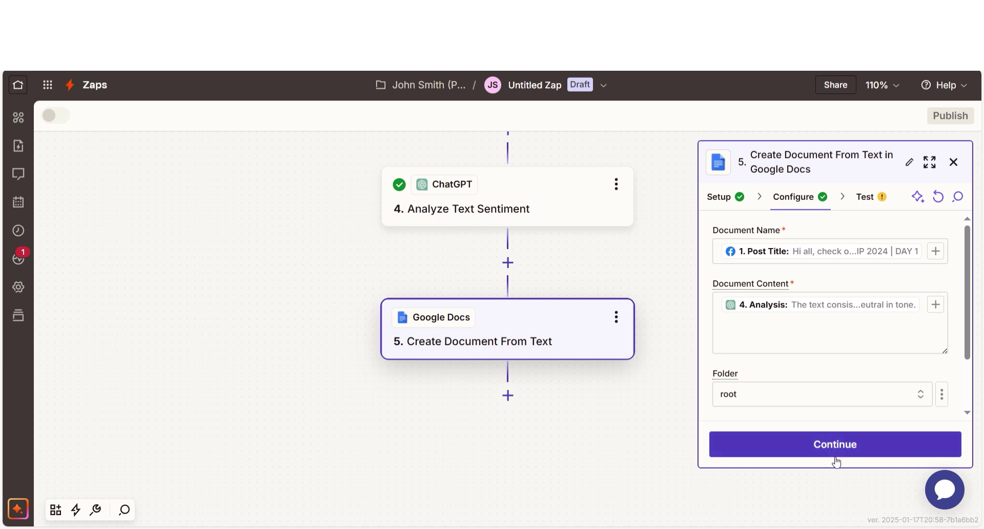
click(875, 443)
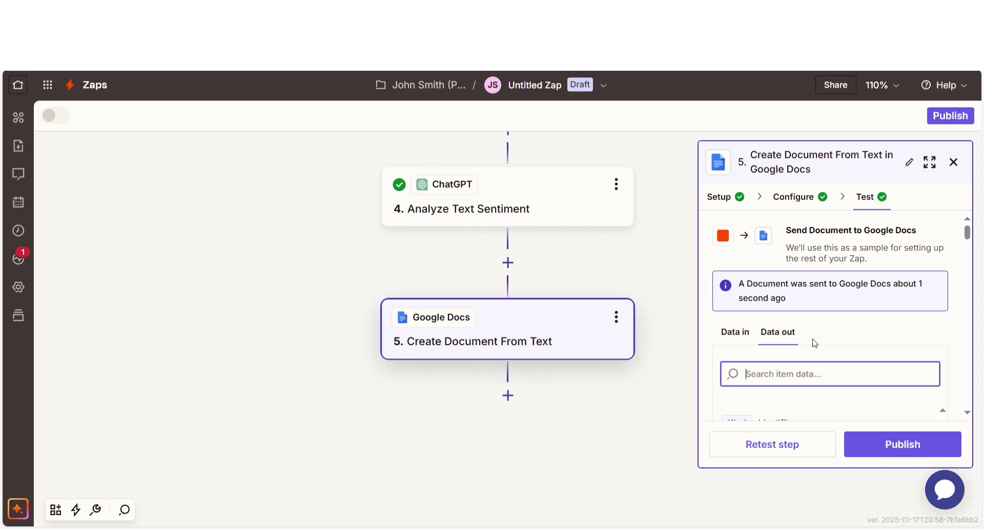
Step: Add a sixth step using Notion with the Create Database Item event and a connected Notion account
click(509, 402)
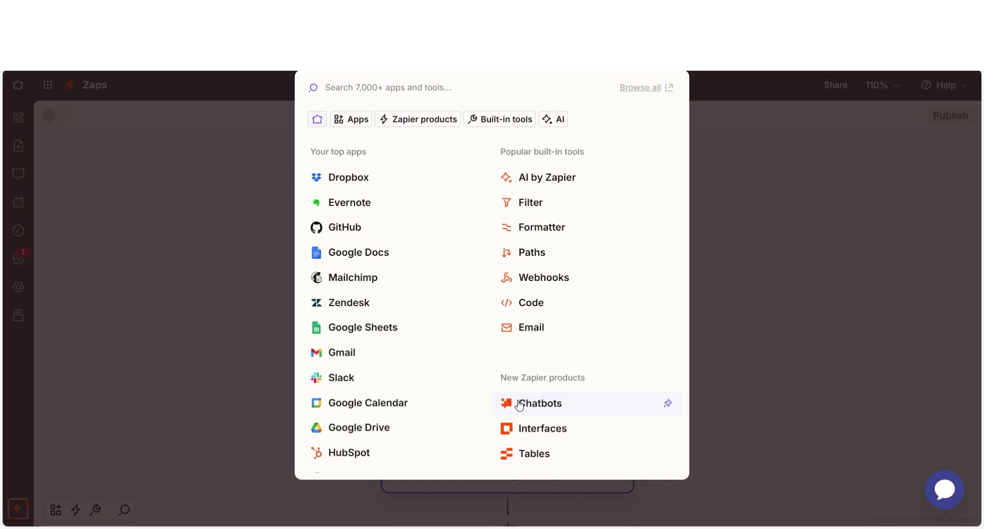
text(notion)
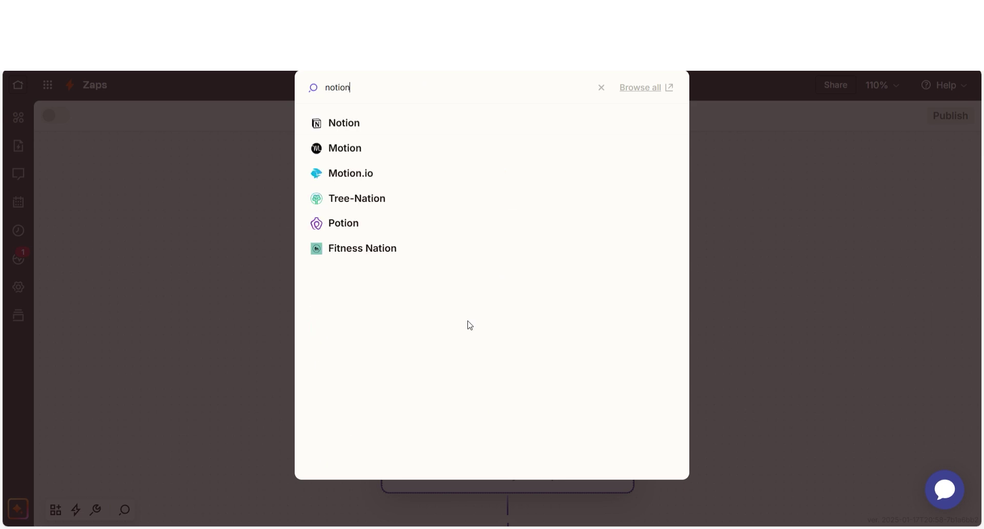
key(Return)
click(786, 310)
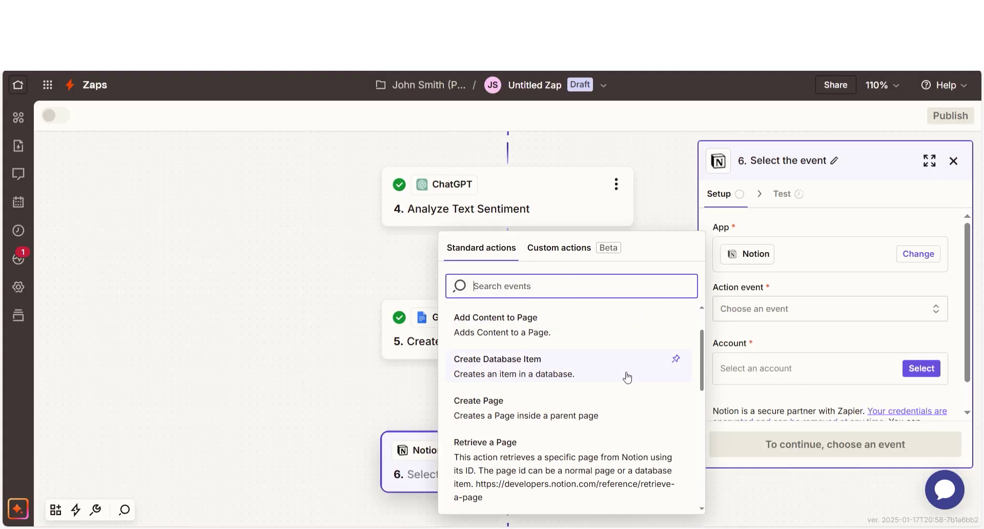
click(626, 378)
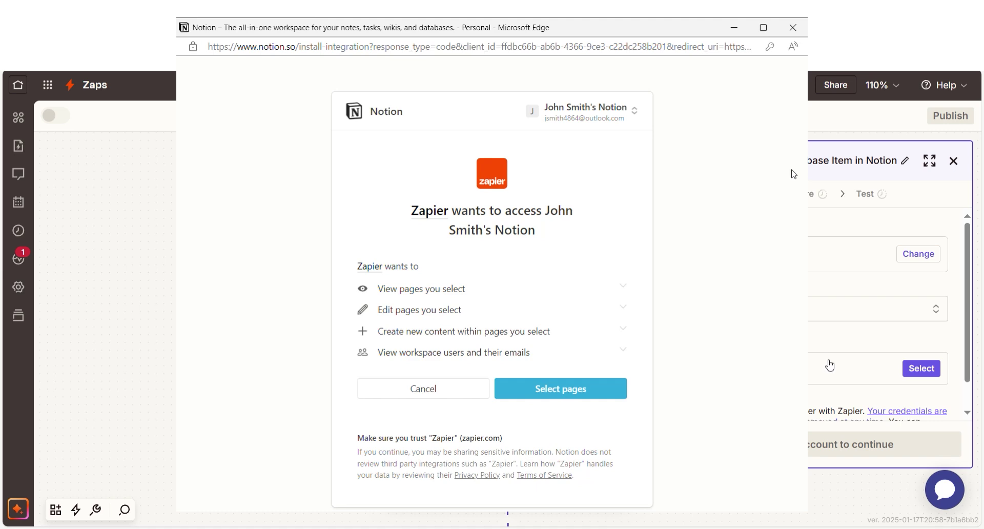
click(820, 442)
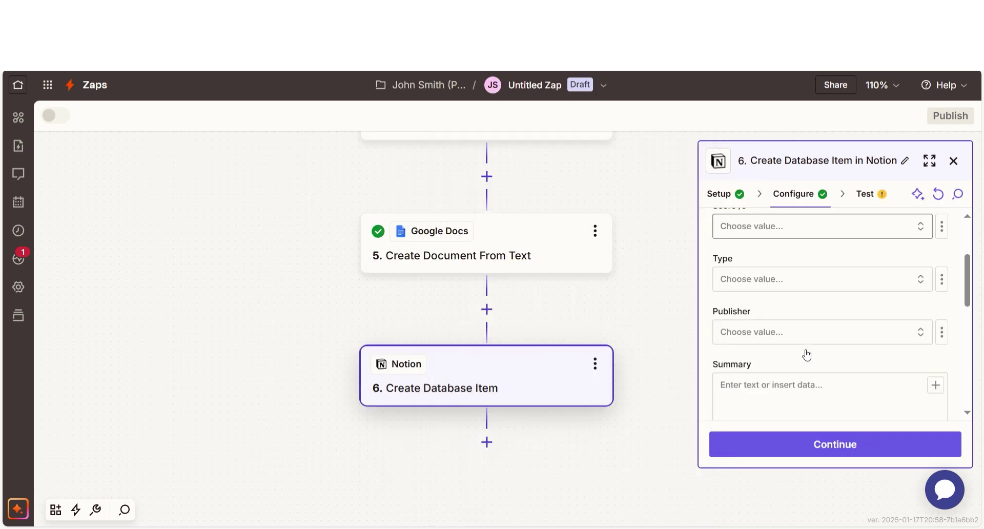
Step: Map the Notion item's Summary to the Analysis from the ChatGPT sentiment step
scroll(806, 356, down, 3)
click(803, 276)
click(576, 468)
click(575, 396)
click(798, 285)
key(BackSpace)
click(798, 285)
click(574, 445)
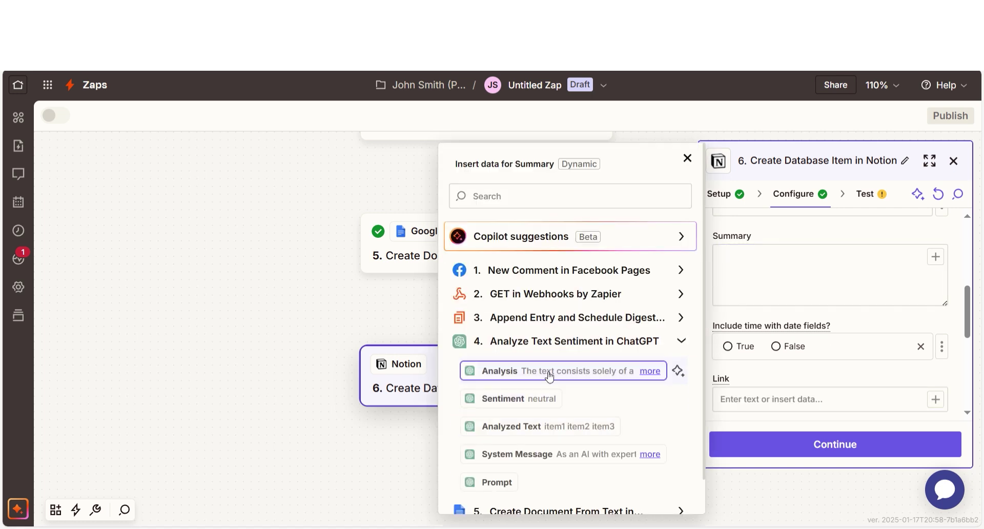
click(550, 377)
Step: Fill the Notion item's Link with data from an earlier step and proceed to testing
click(935, 400)
click(564, 396)
click(817, 444)
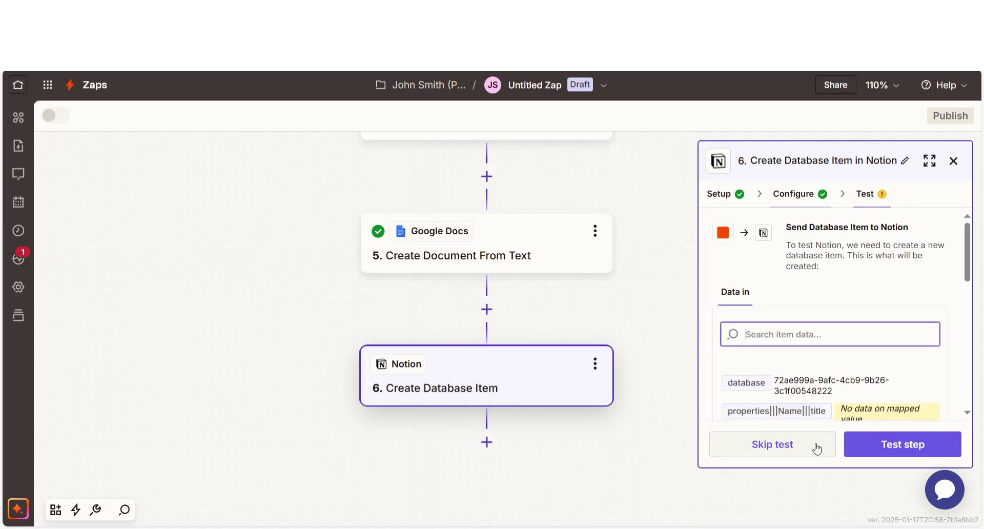